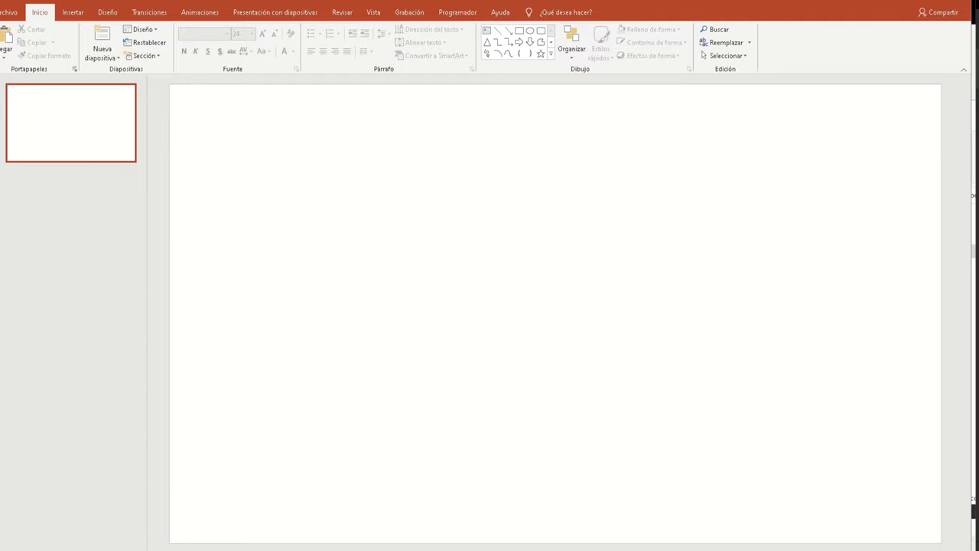
Insert the football player match photo from the Descargas folder onto the blank slide.
left_click(225, 540)
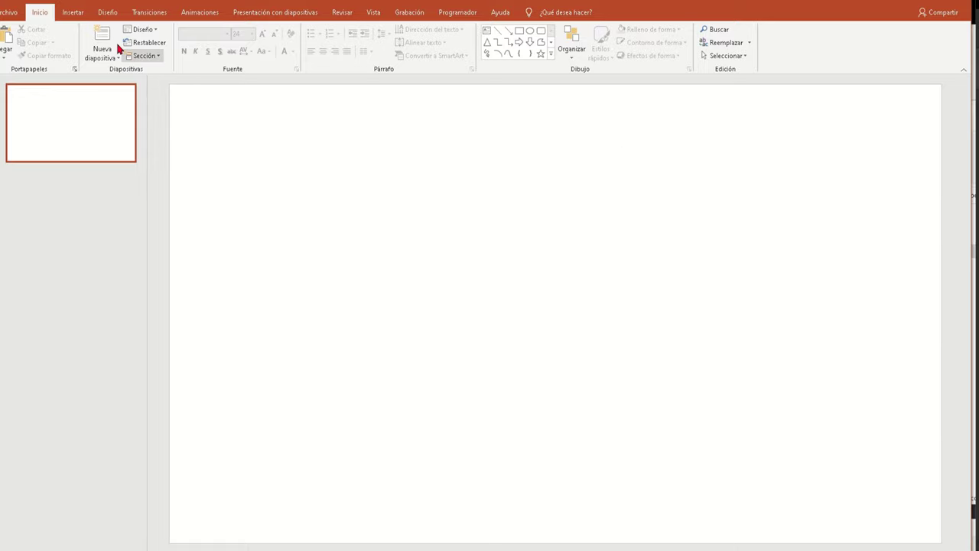
left_click(73, 12)
left_click(88, 38)
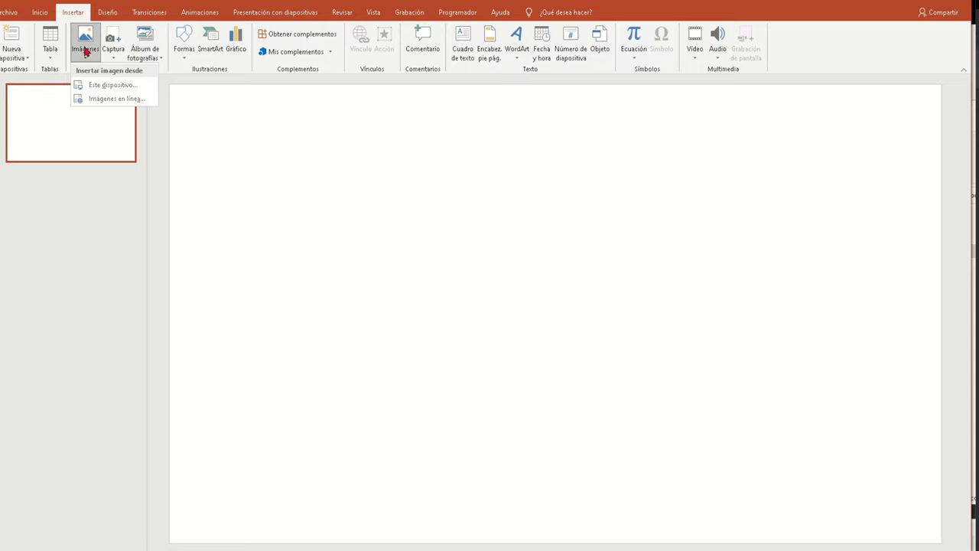
left_click(115, 85)
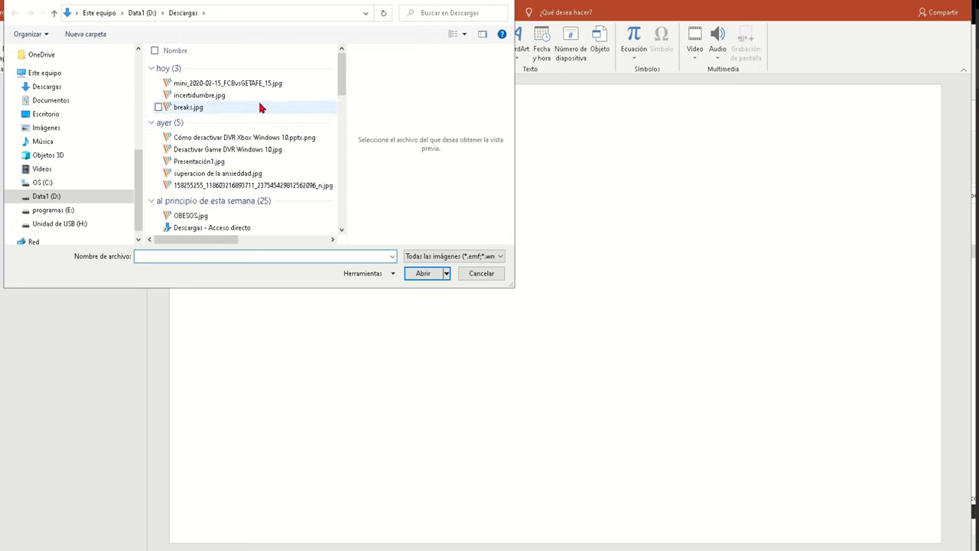
left_click(228, 84)
double_click(228, 85)
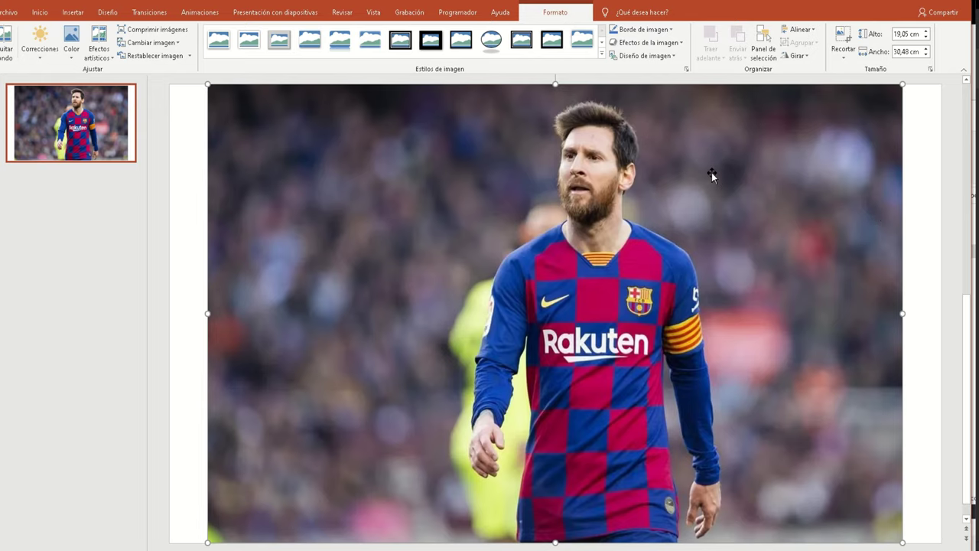
Select the player photo and open the Formato de imagen pane from the Formato tab.
left_click(197, 173)
left_click(533, 154)
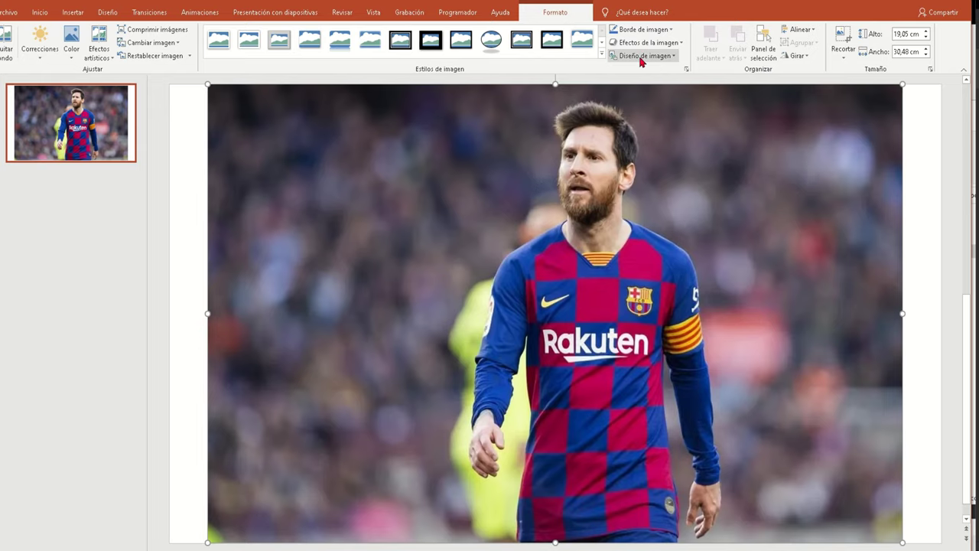
left_click(494, 12)
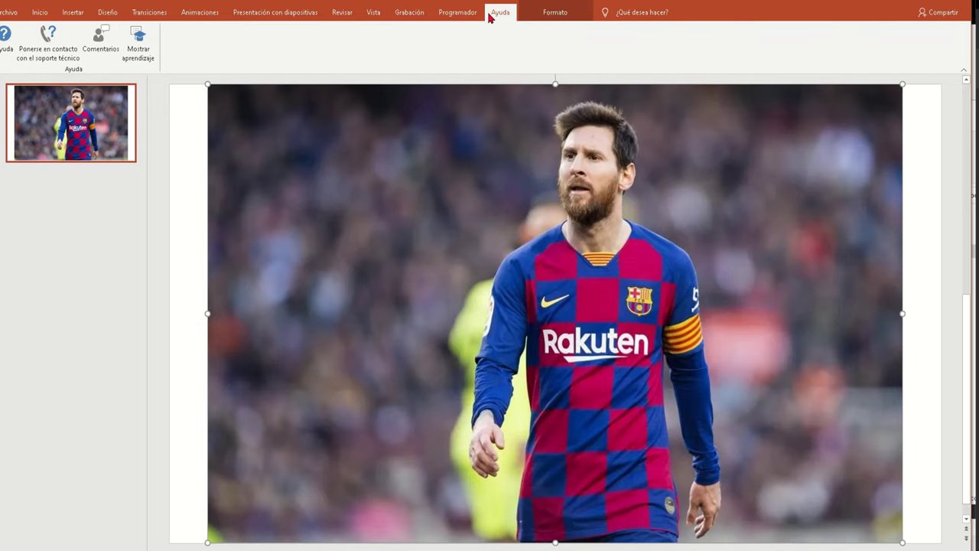
left_click(554, 13)
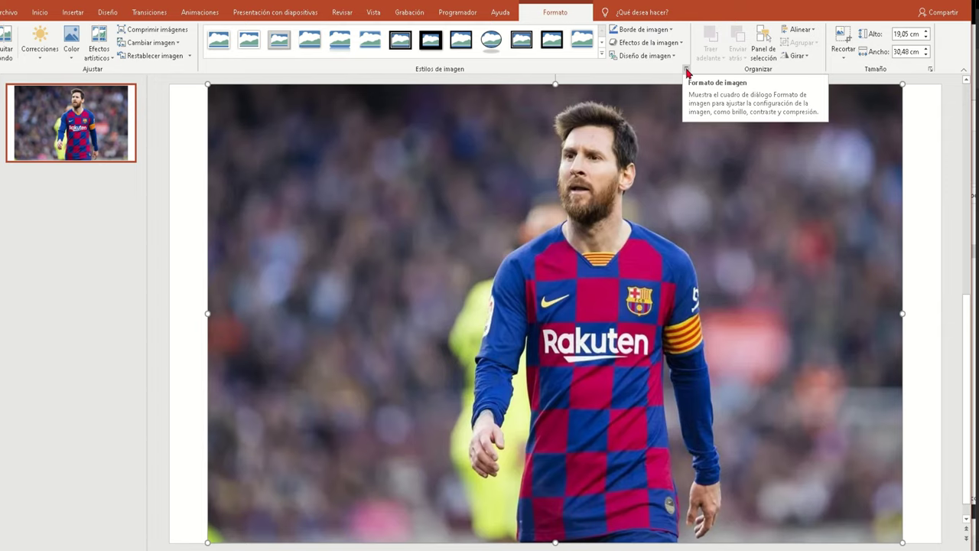
left_click(687, 69)
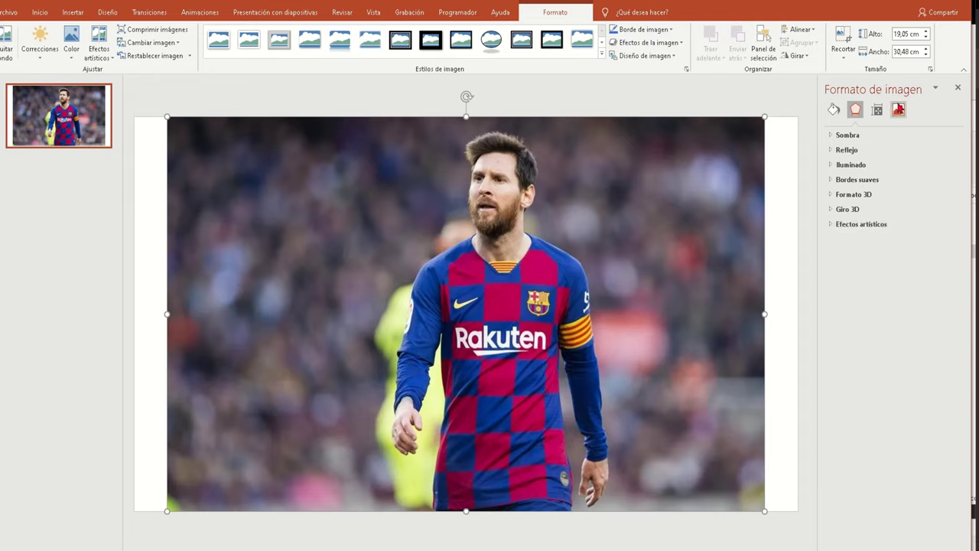
Set Nitidez 100%, Contraste 75%, Brillo -13% and Saturación 128% on the photo.
left_click(899, 112)
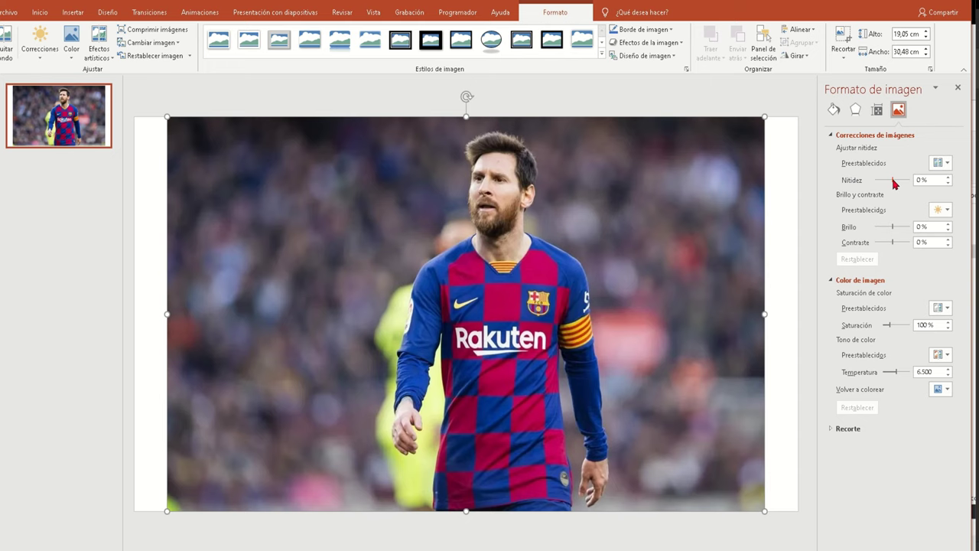
left_click_drag(893, 183, 904, 180)
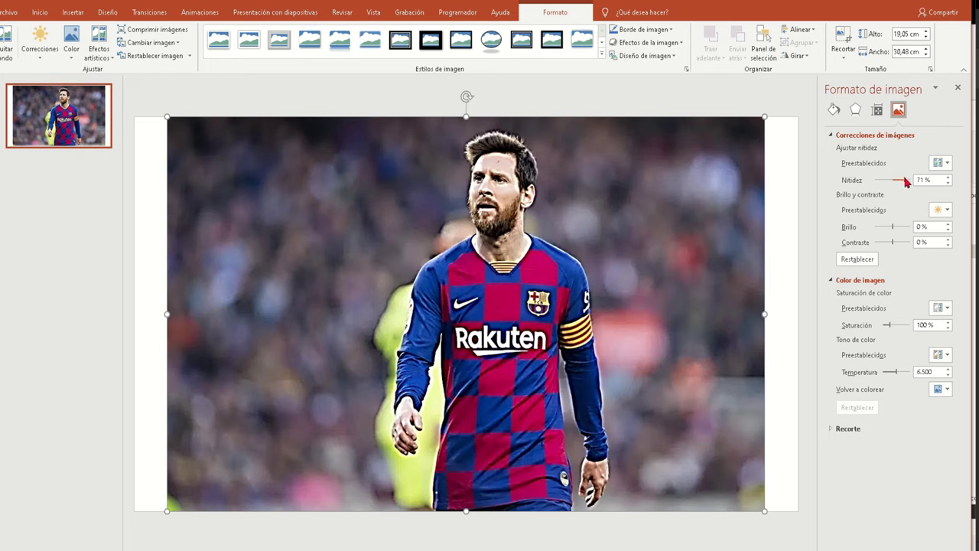
left_click_drag(905, 181, 910, 180)
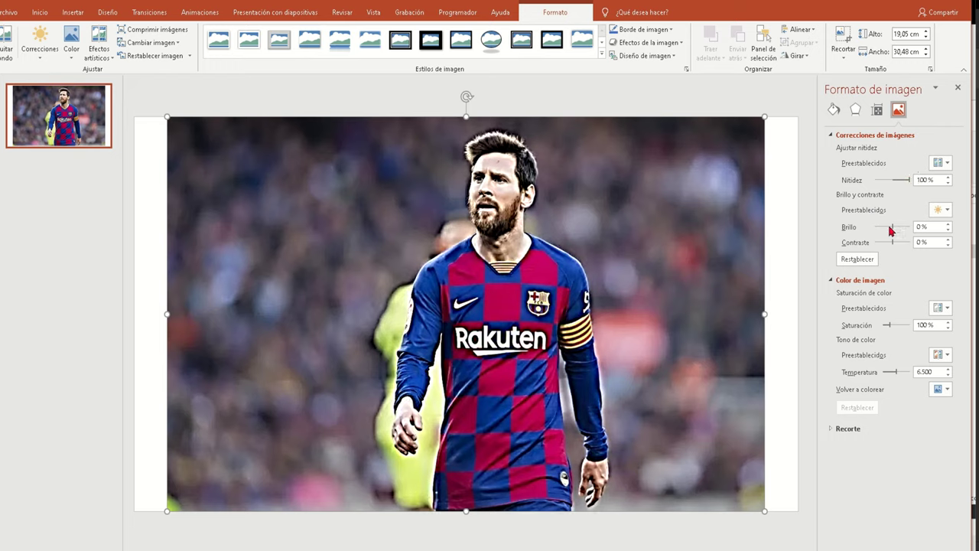
left_click_drag(892, 227, 900, 227)
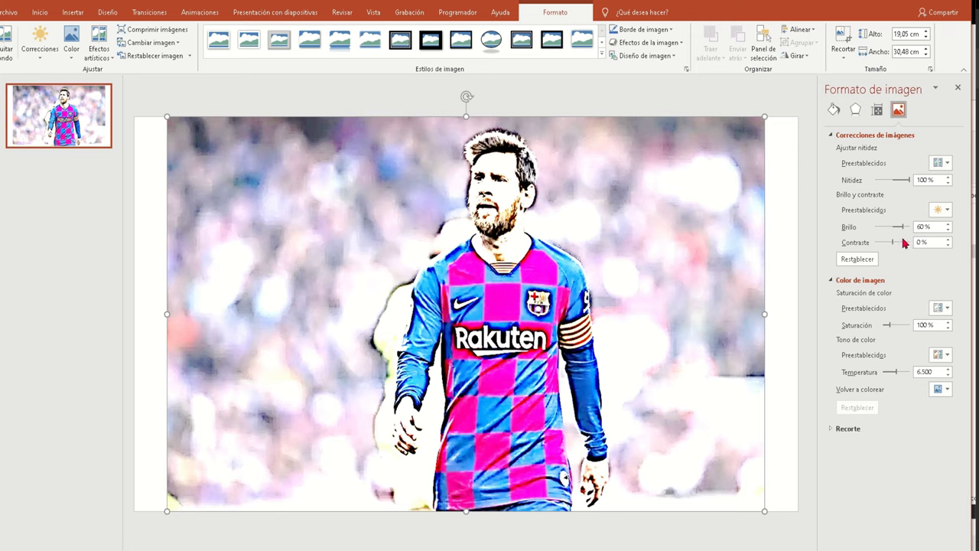
mouse_move(893, 241)
left_mouse_down()
mouse_move(918, 241)
mouse_move(906, 242)
left_mouse_up()
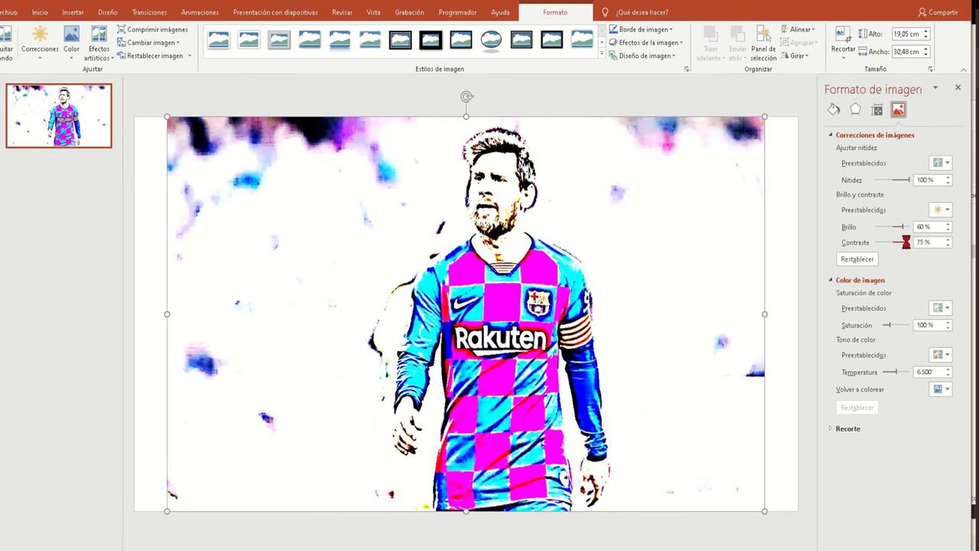
left_click_drag(904, 228, 891, 224)
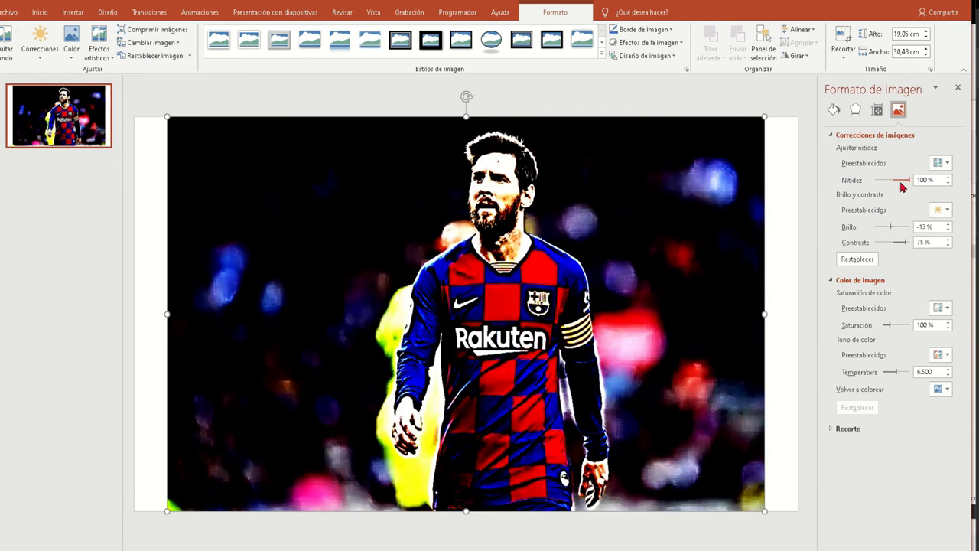
left_click_drag(907, 180, 848, 180)
left_click_drag(910, 184, 918, 180)
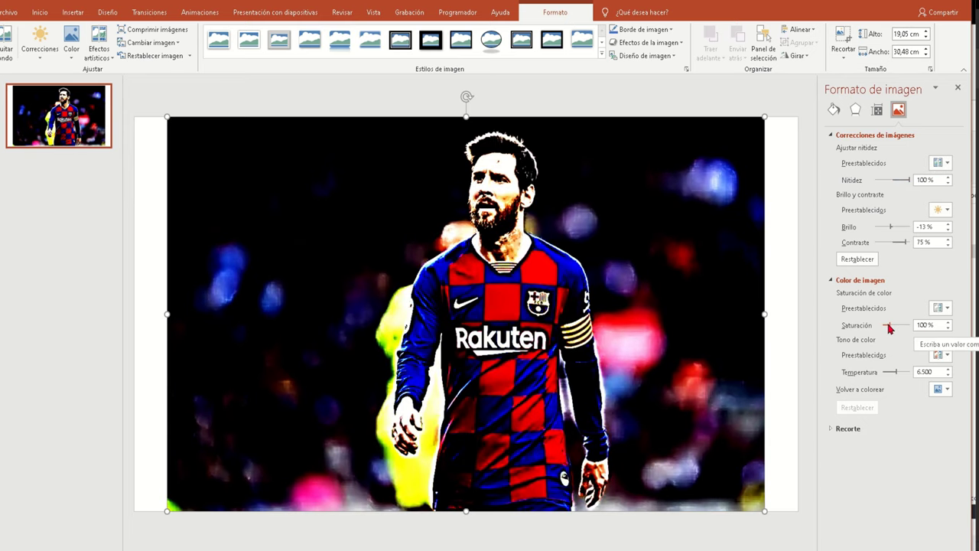
mouse_move(890, 328)
left_mouse_down()
mouse_move(902, 325)
mouse_move(890, 324)
left_mouse_up()
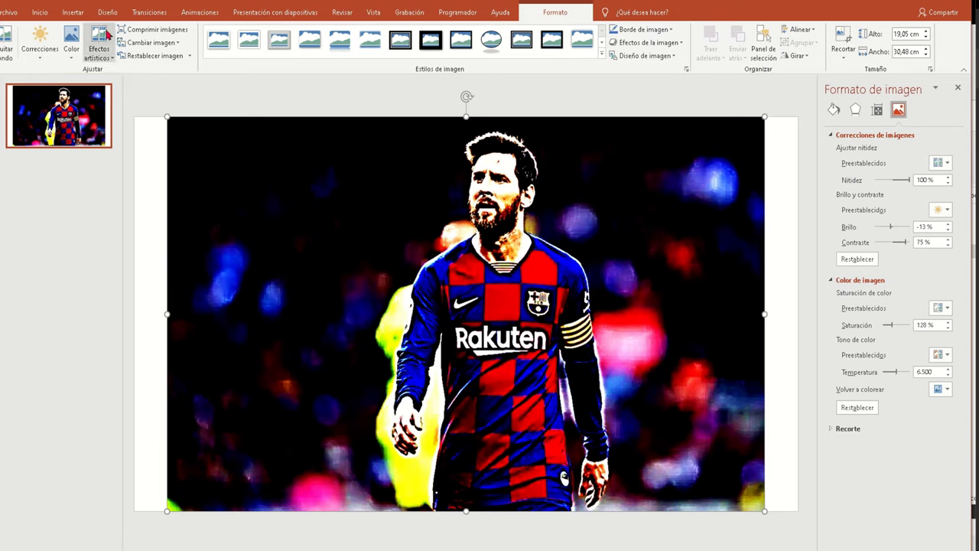
Apply the Fotocopia artistic effect to the player photo.
left_click(107, 59)
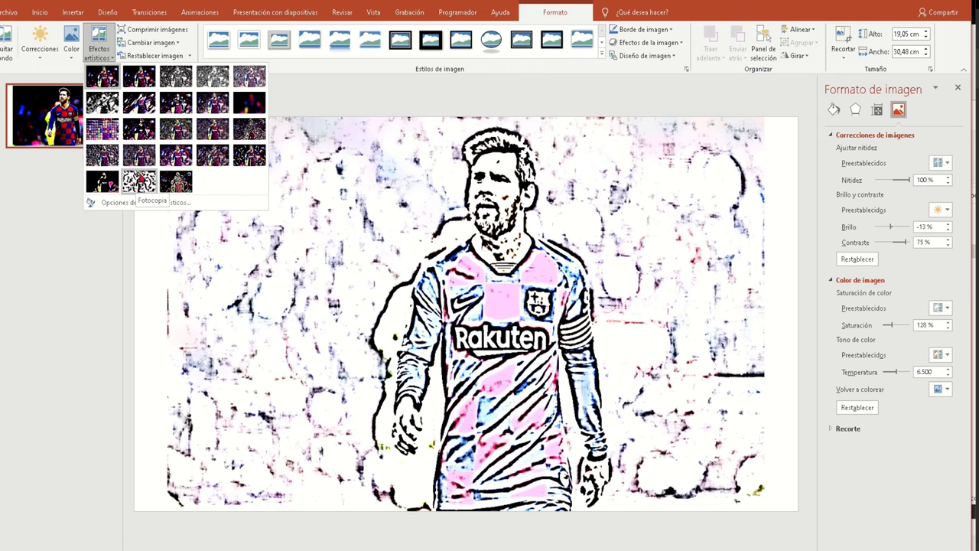
left_click(140, 181)
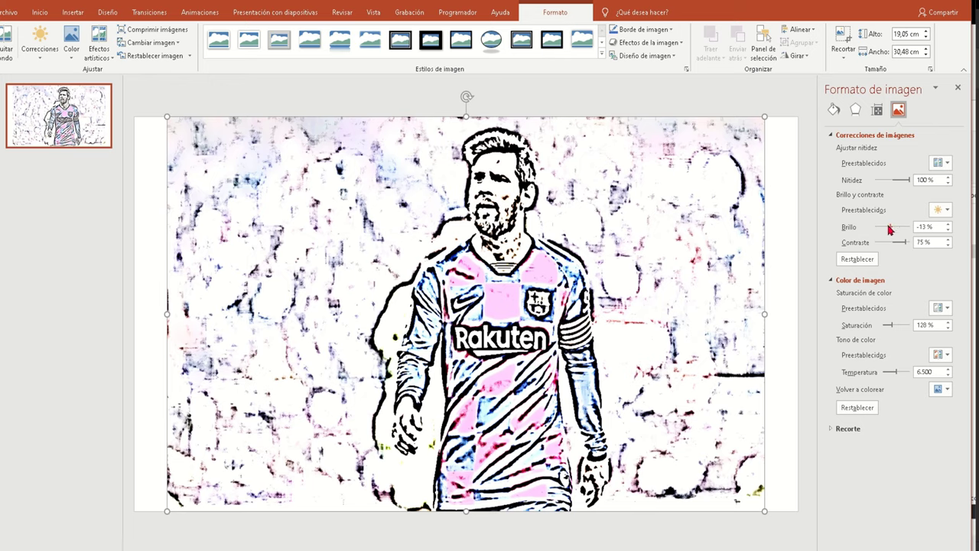
Set the sketch to Brillo 67%, Contraste 100% and Saturación 0% so the background turns white.
left_click_drag(890, 227, 905, 227)
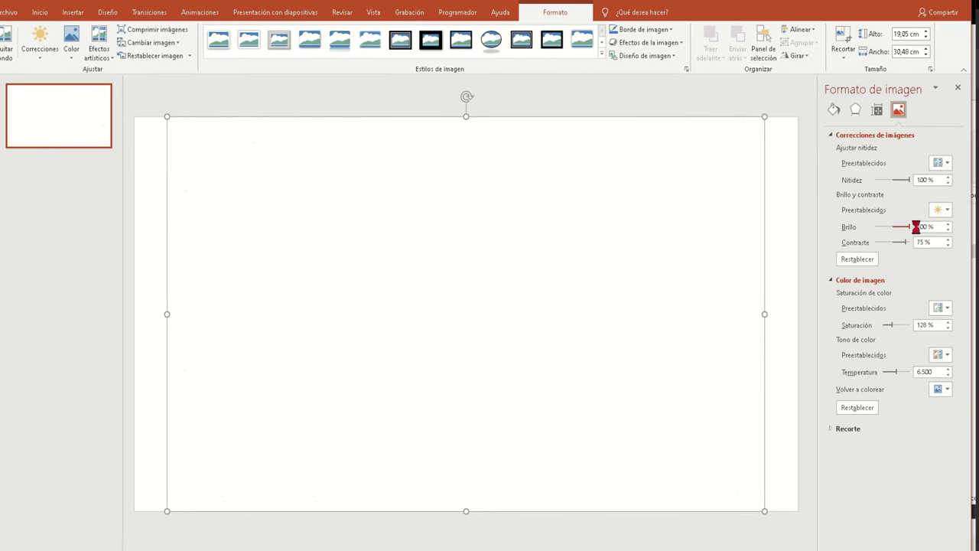
left_click_drag(905, 227, 903, 227)
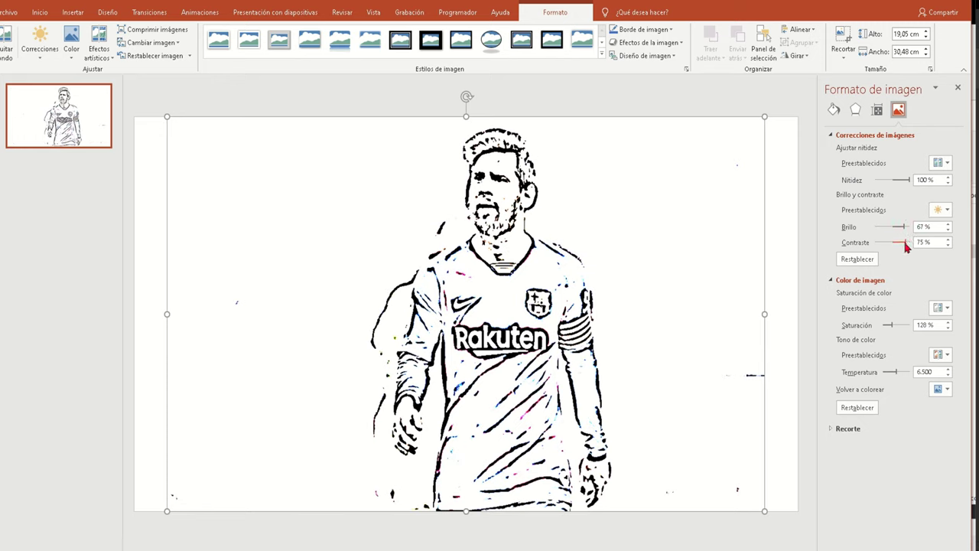
mouse_move(907, 243)
left_mouse_down()
mouse_move(879, 243)
mouse_move(909, 242)
left_mouse_up()
left_click_drag(894, 328, 884, 324)
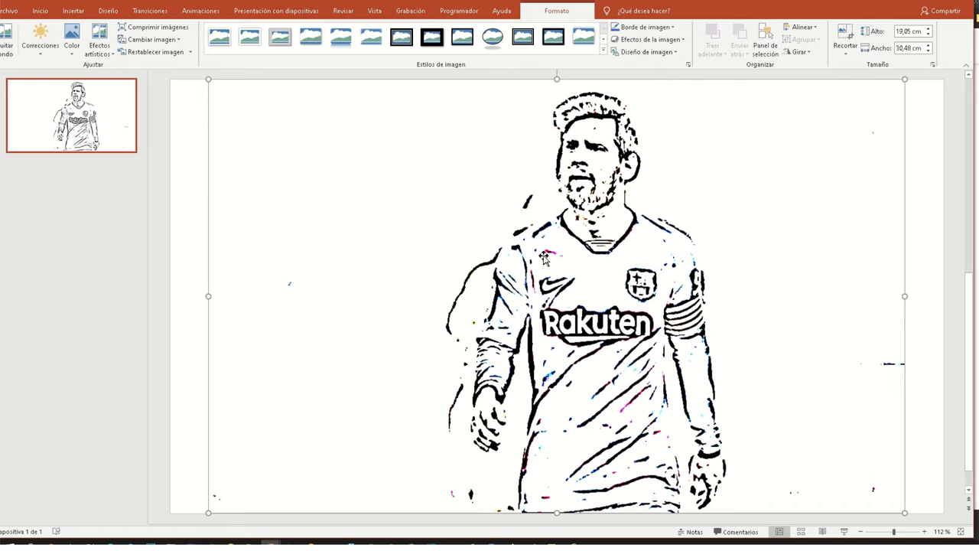
Recolour the sketch to pure black and white, then reselect the line drawing.
left_click(71, 38)
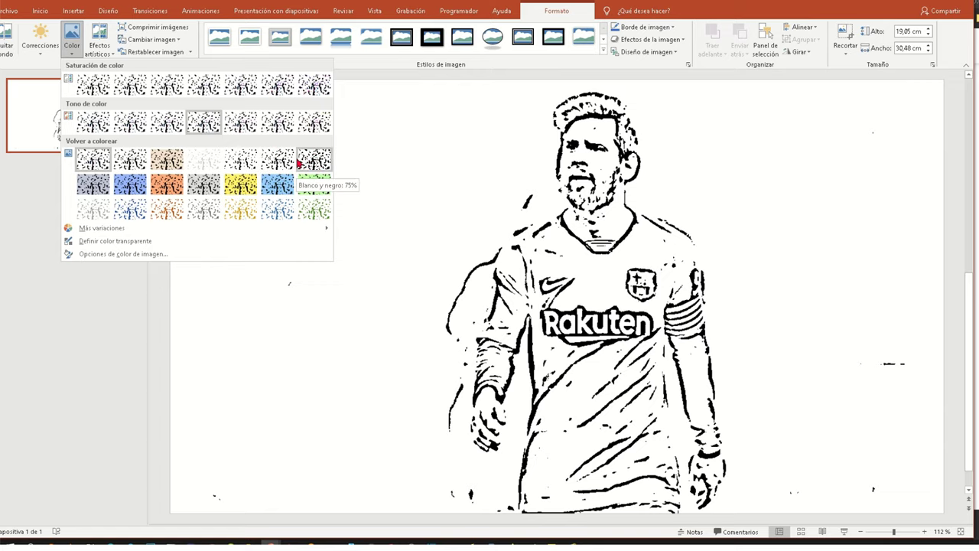
left_click(318, 159)
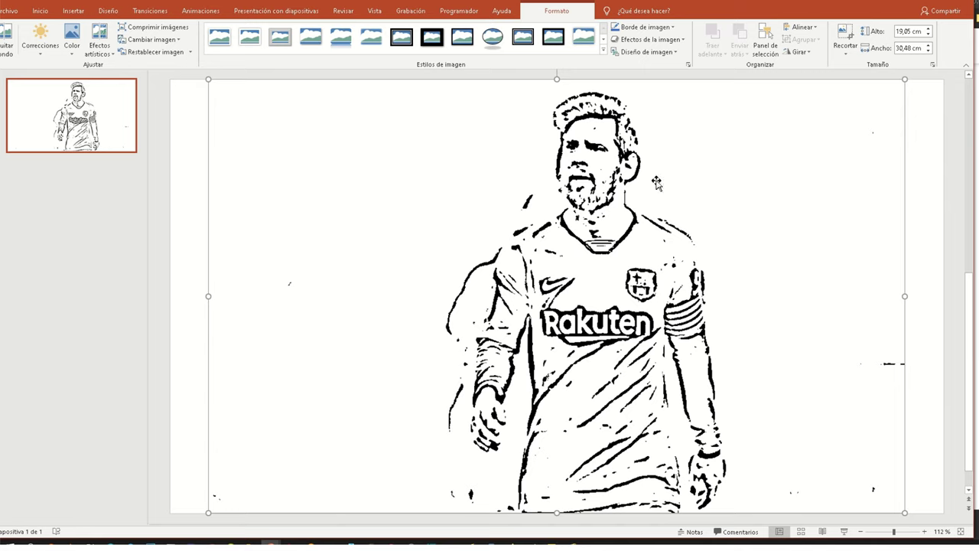
left_click(923, 176)
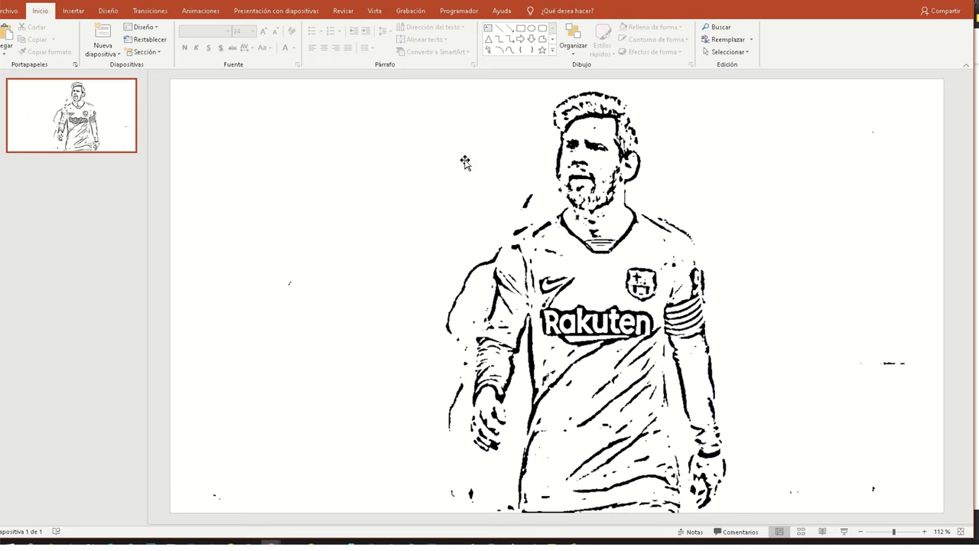
left_click(568, 165)
Open the Color recolour gallery for the line drawing.
left_click(64, 40)
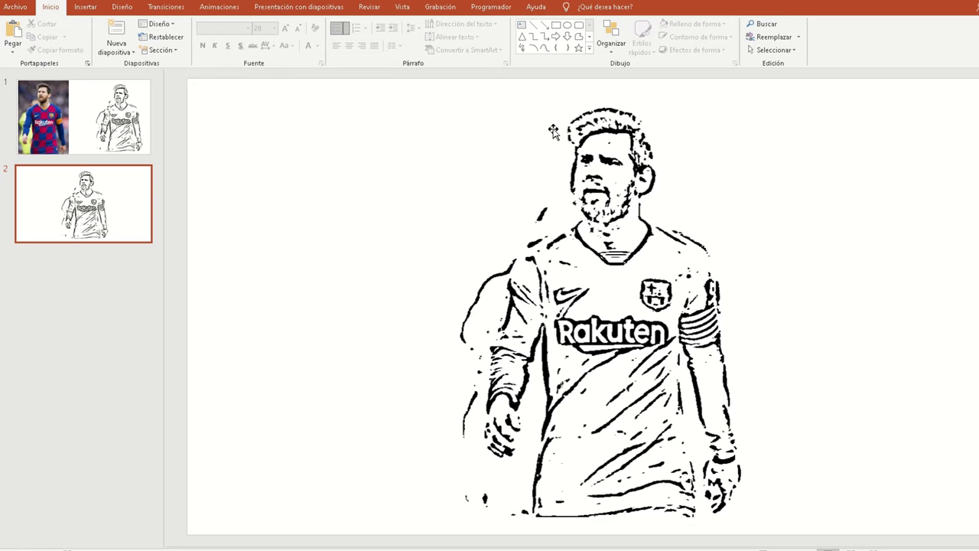
Start Quitar fondo on the slide 2 sketch and enlarge the keep region over shirt and arms.
left_click(646, 215)
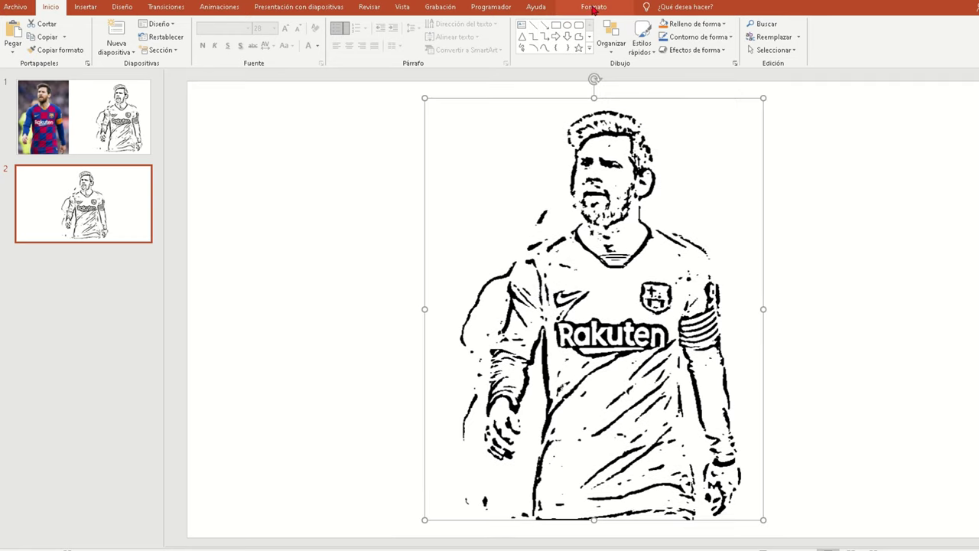
left_click(594, 8)
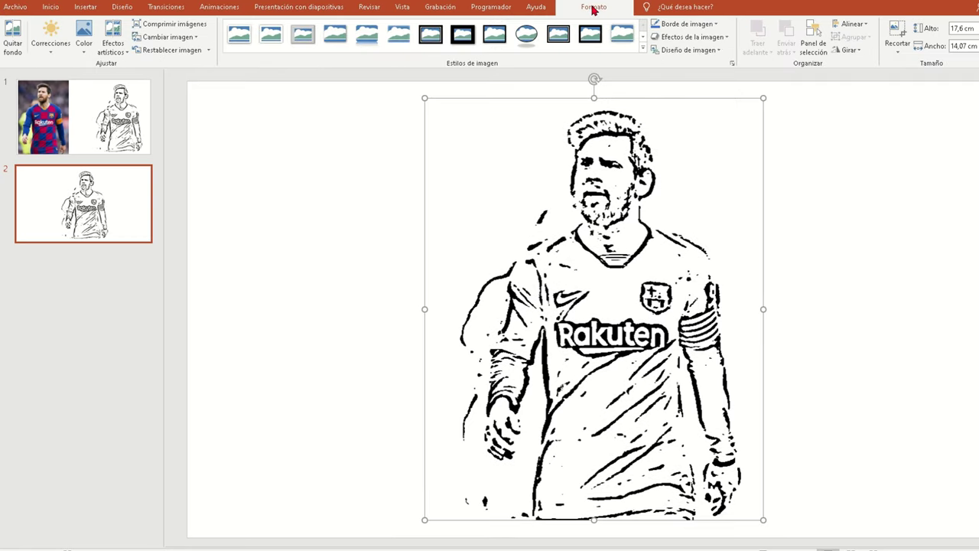
left_click(12, 33)
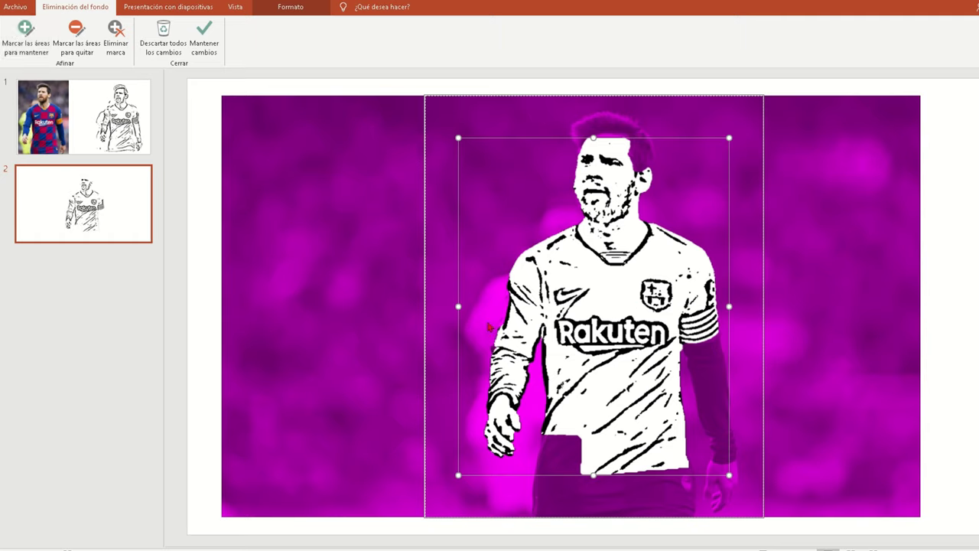
mouse_move(455, 306)
left_mouse_down()
mouse_move(484, 315)
mouse_move(479, 306)
left_mouse_up()
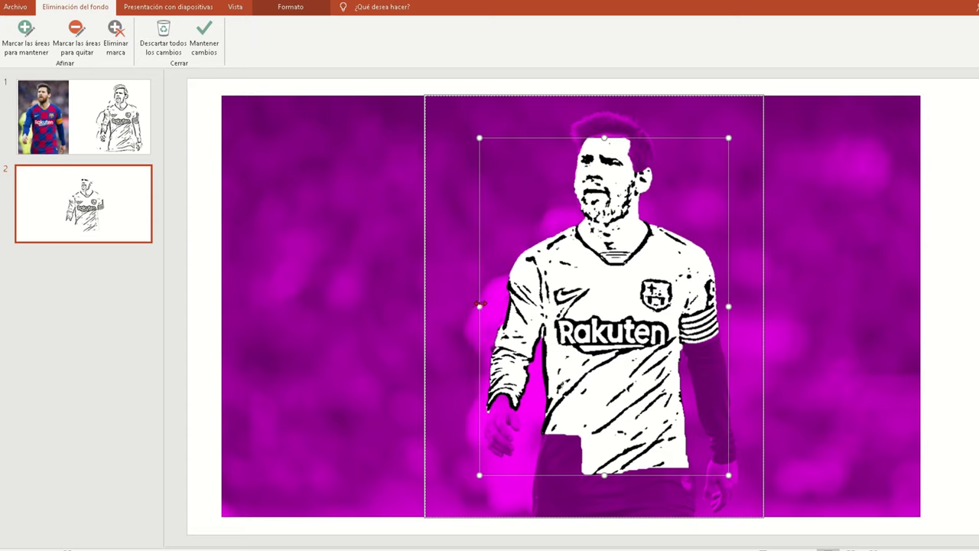
left_click_drag(605, 476, 604, 531)
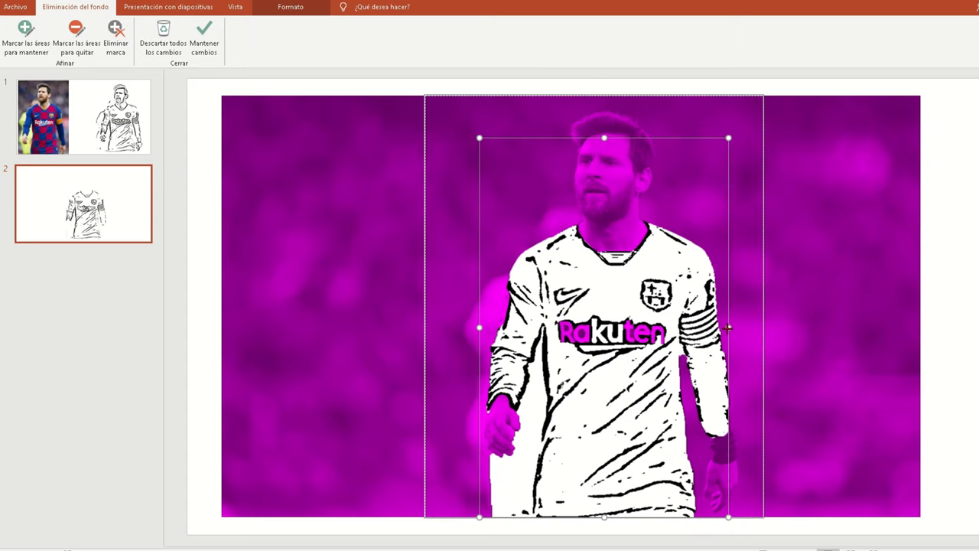
left_click_drag(728, 328, 744, 327)
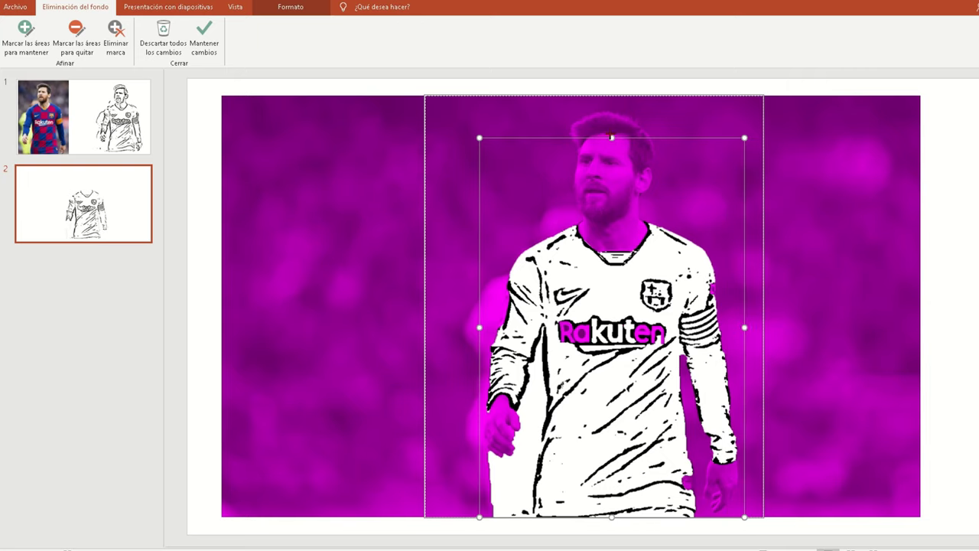
left_click_drag(611, 137, 607, 102)
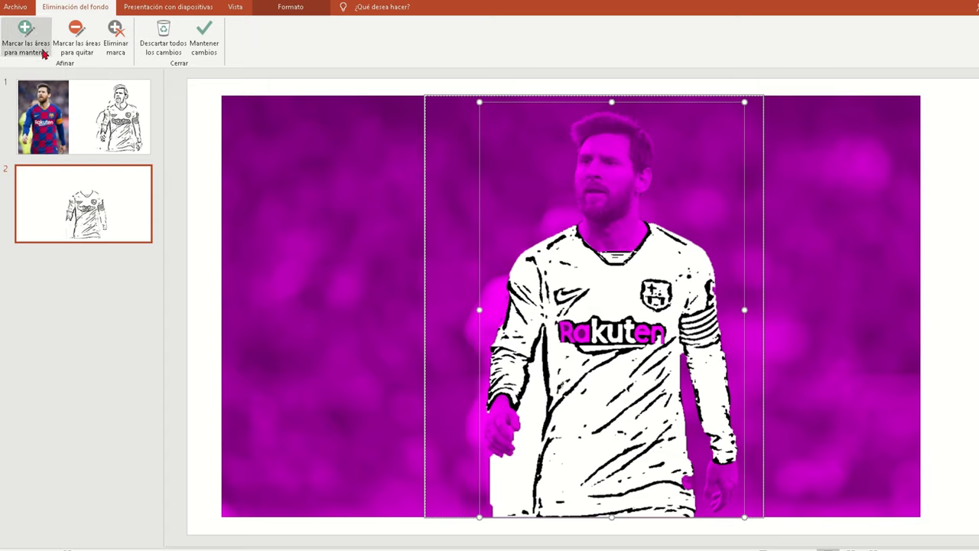
Mark both hands and the strip beside the right arm as areas to keep.
left_click(36, 35)
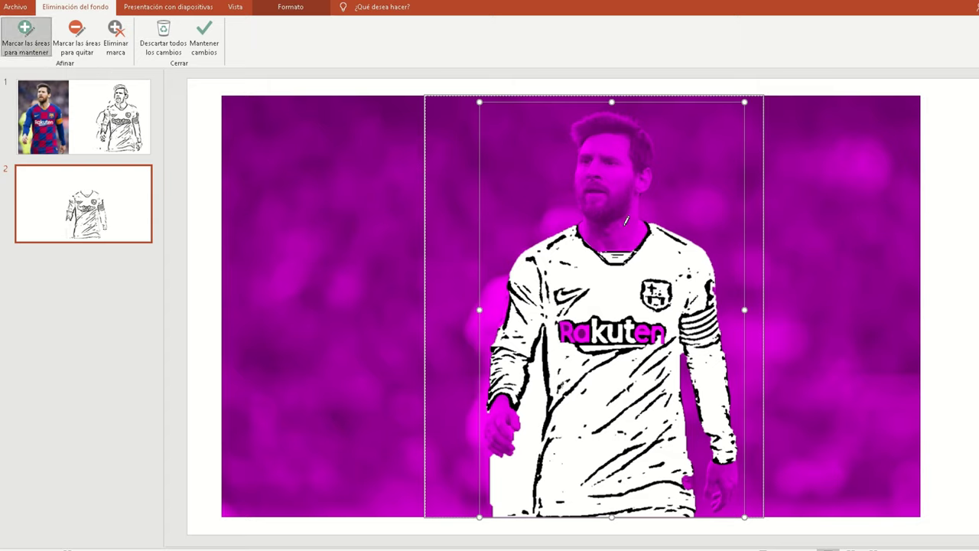
left_click(724, 473)
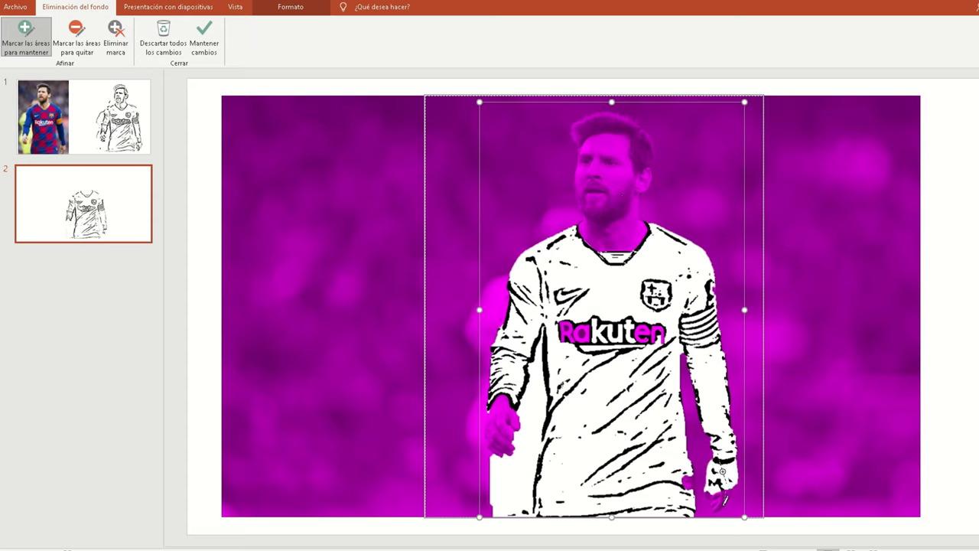
left_click(723, 494)
left_click(710, 488)
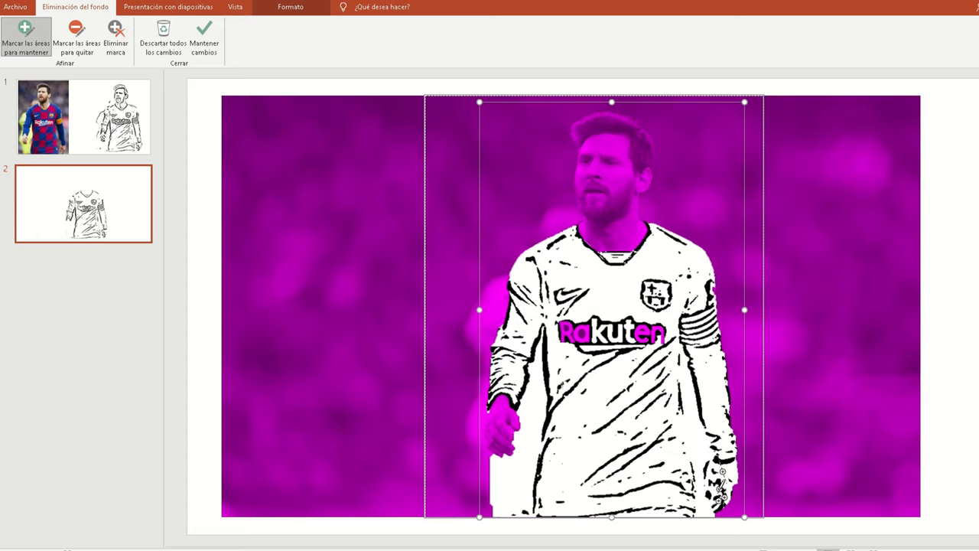
left_click_drag(503, 394, 505, 395)
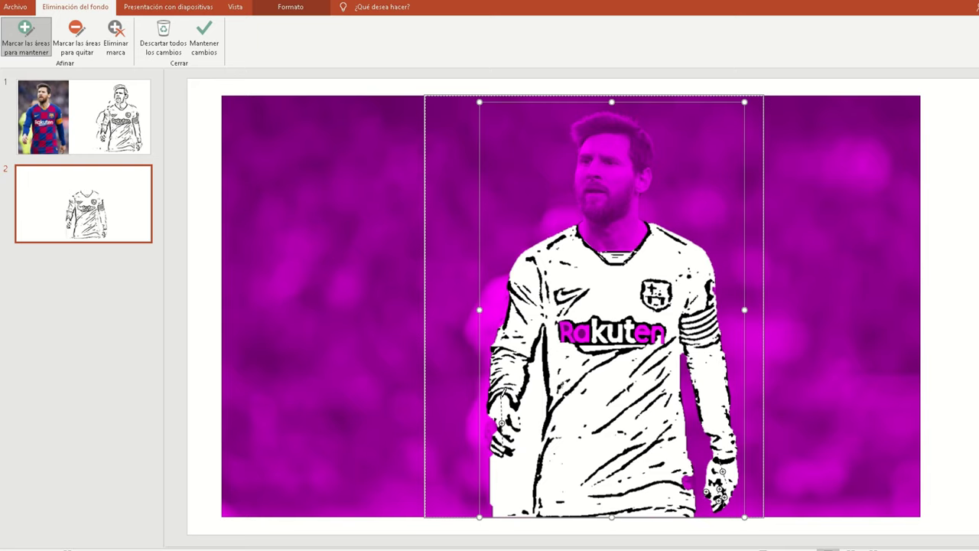
Mark the Rakuten lettering, chest, face and hair as areas to keep.
left_click(568, 335)
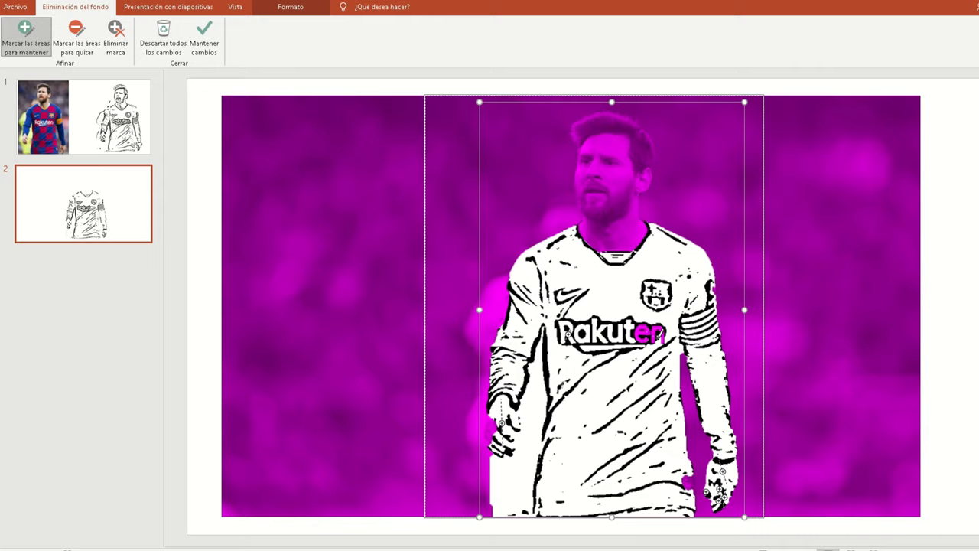
left_click(650, 334)
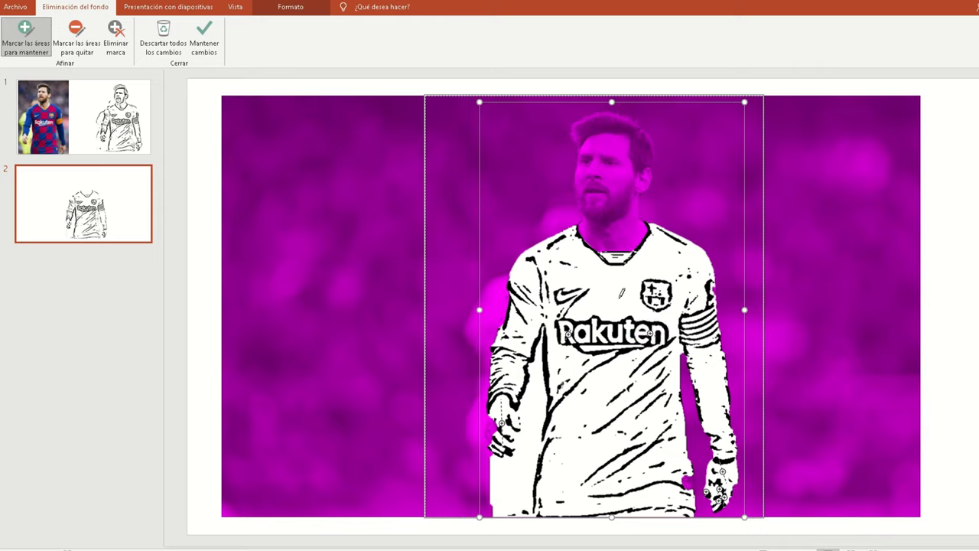
left_click_drag(617, 289, 607, 118)
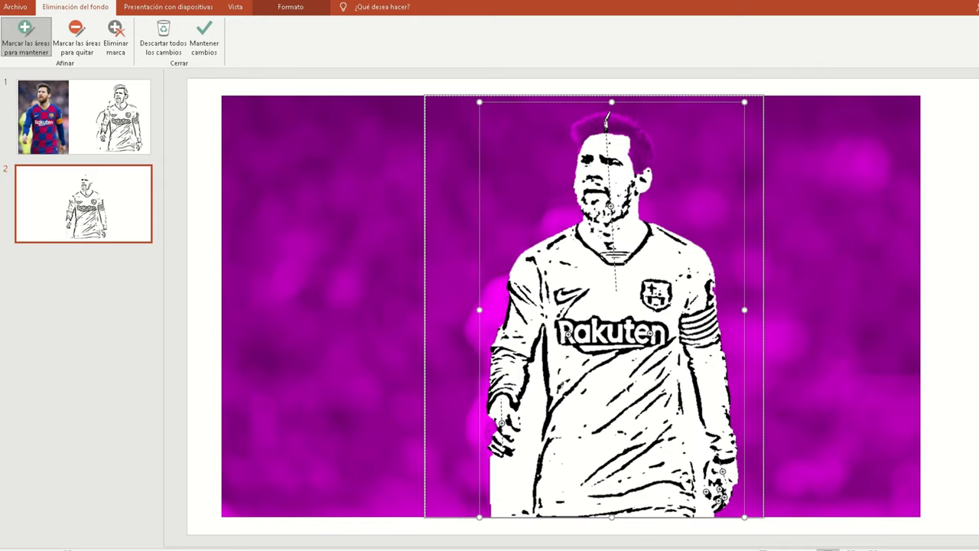
left_click(590, 118)
left_click_drag(589, 117, 647, 139)
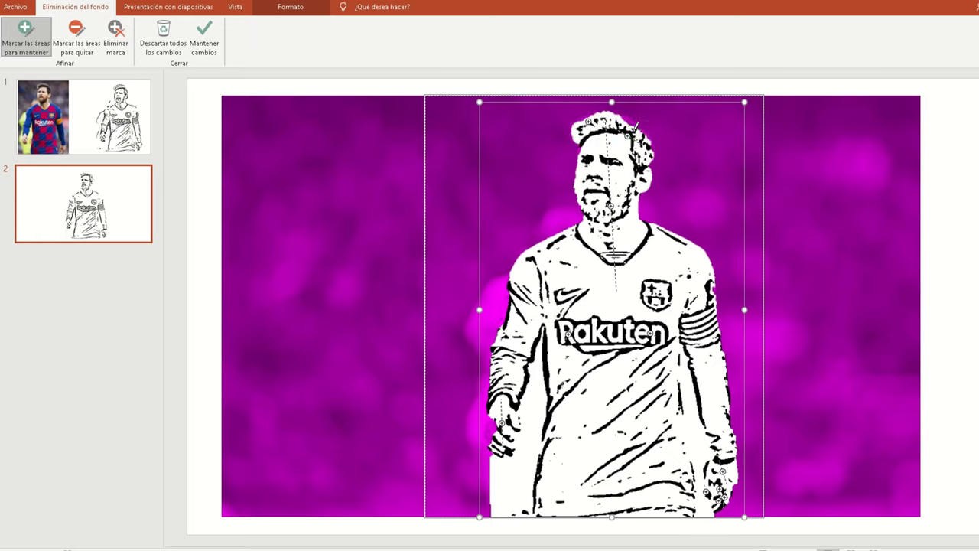
left_click(627, 118)
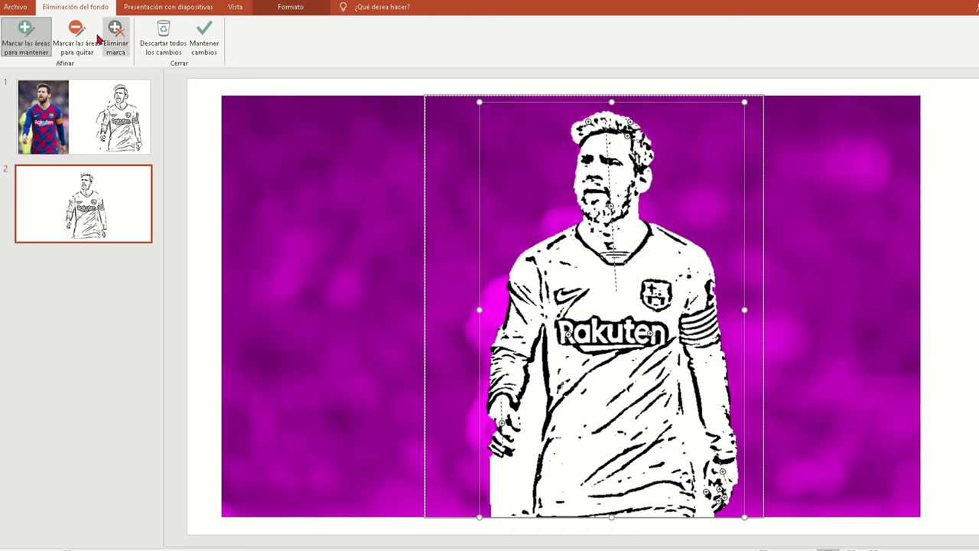
Mark the gaps beside both arms and below the right hand for removal, then keep changes.
left_click(76, 34)
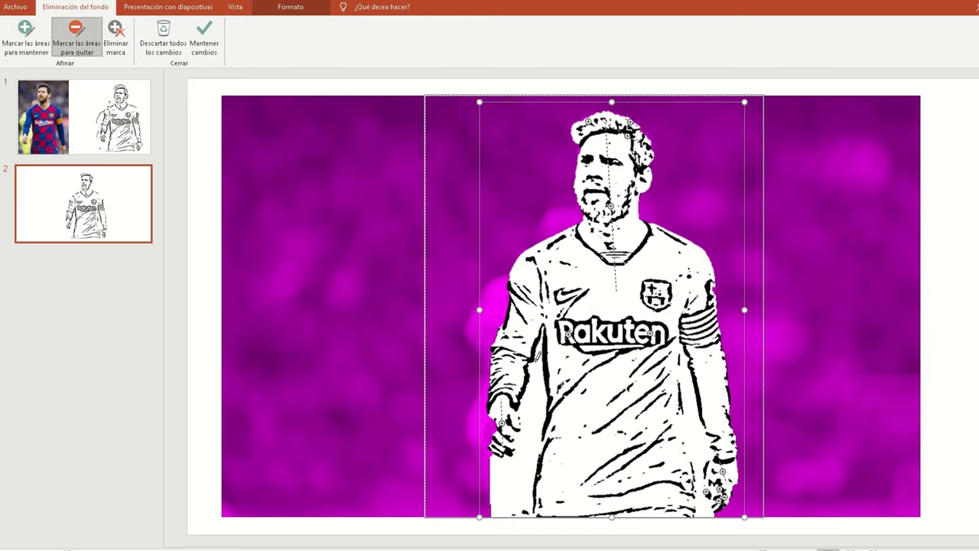
left_click_drag(536, 366, 530, 454)
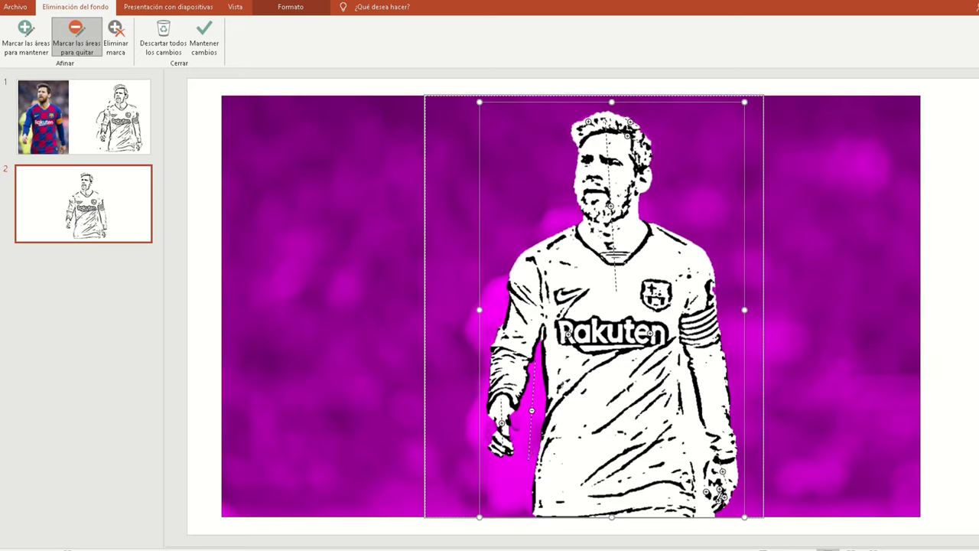
left_click(702, 499)
left_click_drag(687, 358, 692, 404)
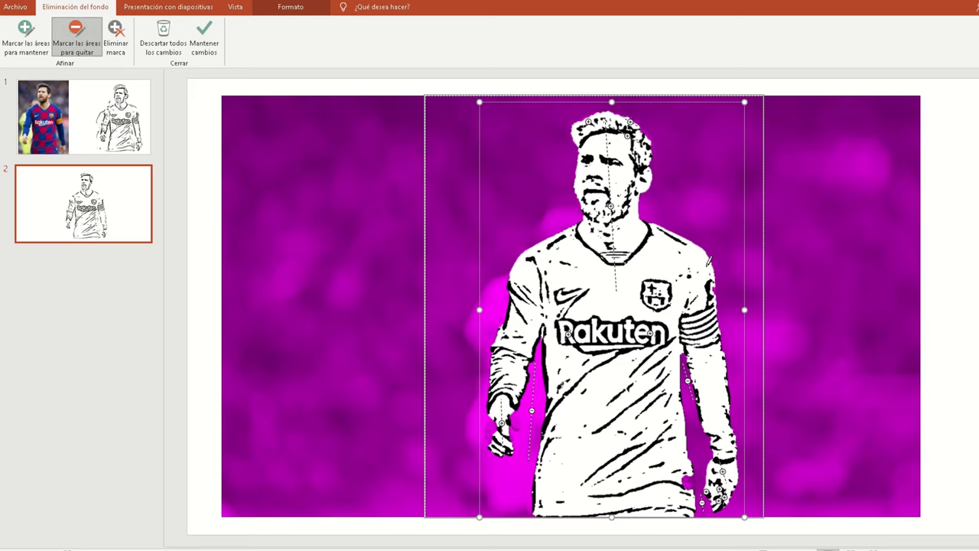
left_click(212, 32)
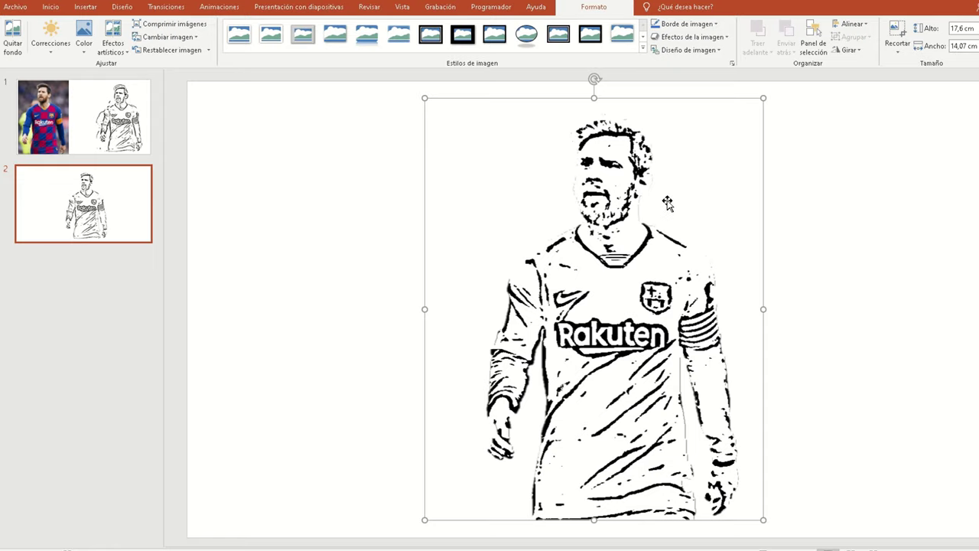
Enlarge the player sketch on slide 2 by its corner handles to about 18,91 × 15,12 cm.
left_click_drag(629, 268, 677, 280)
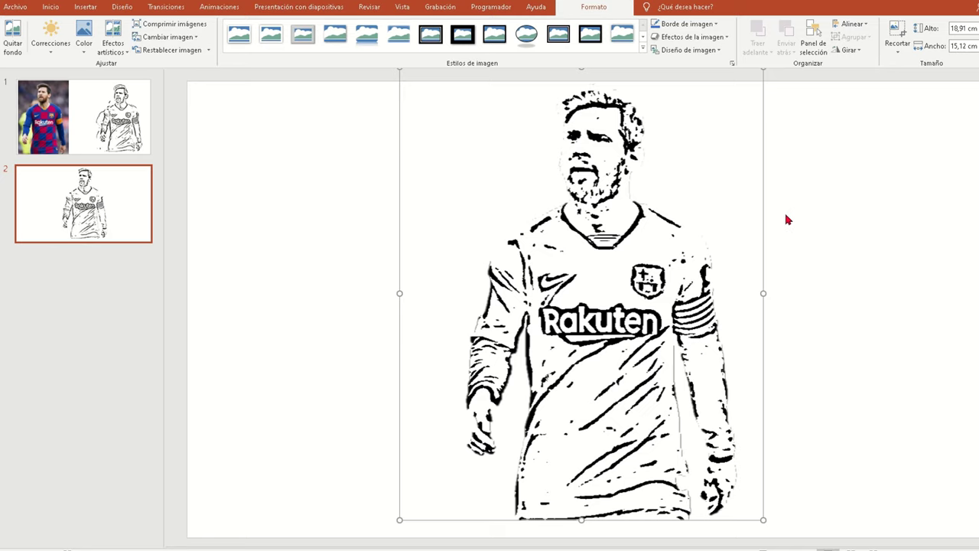
left_click_drag(761, 521, 777, 536)
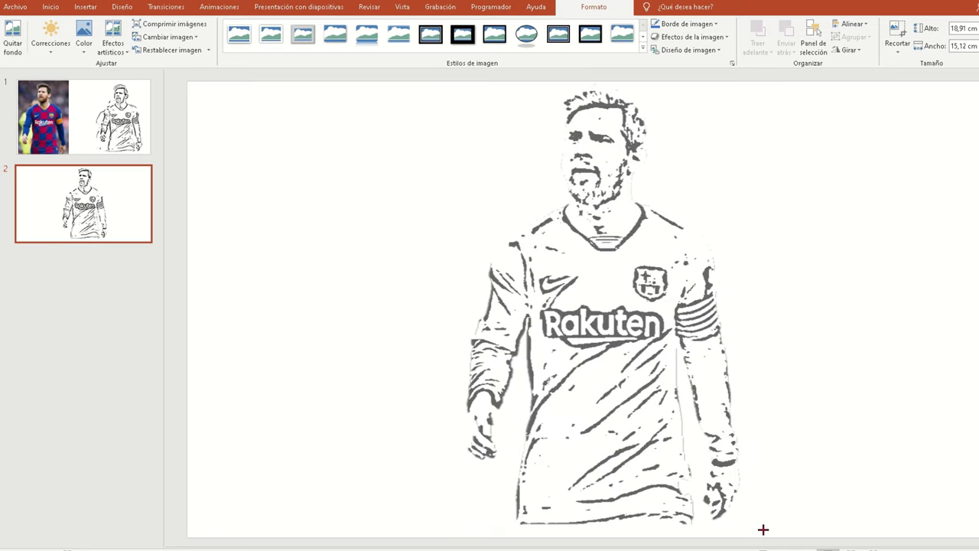